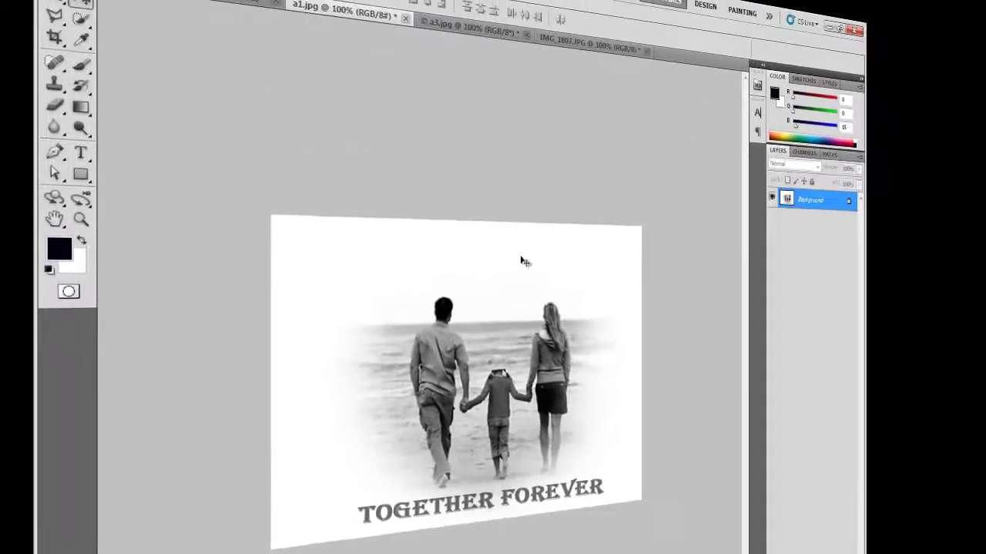
- Switch to the a3.jpg document showing the LOVE . FAITH . TRUST couple image
left_click(478, 28)
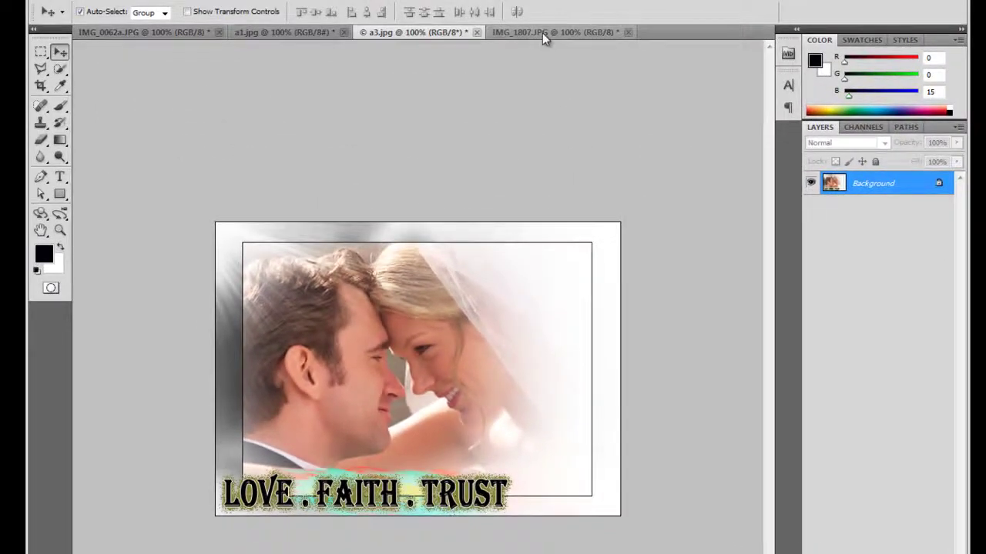
- In IMG_0062a.JPG, duplicate the Background layer as 'Background copy'
left_click(542, 32)
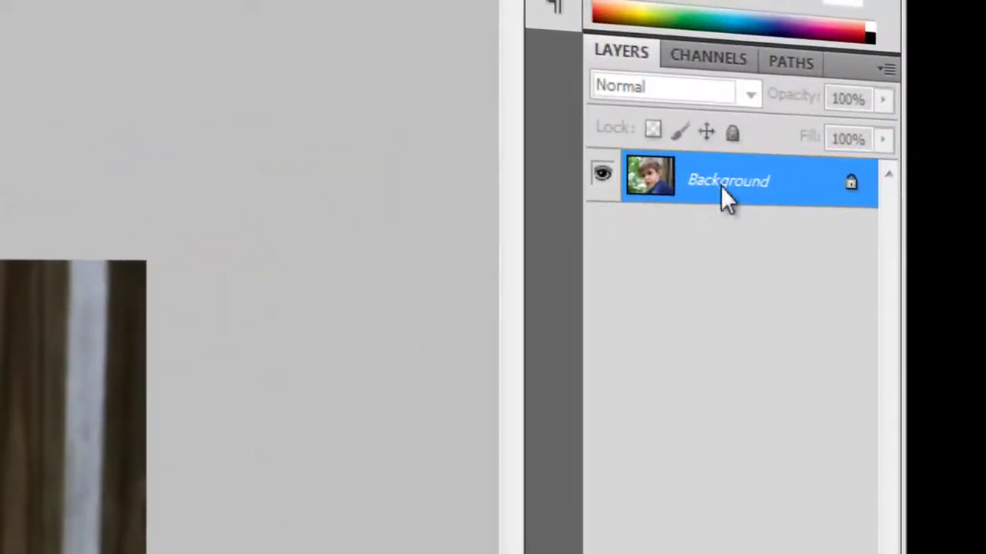
right_click(721, 185)
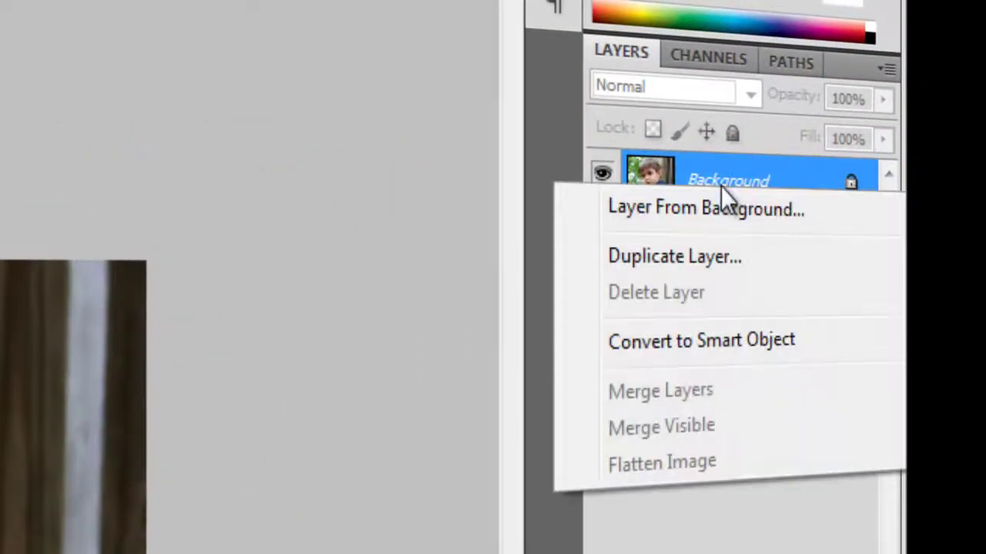
left_click(706, 256)
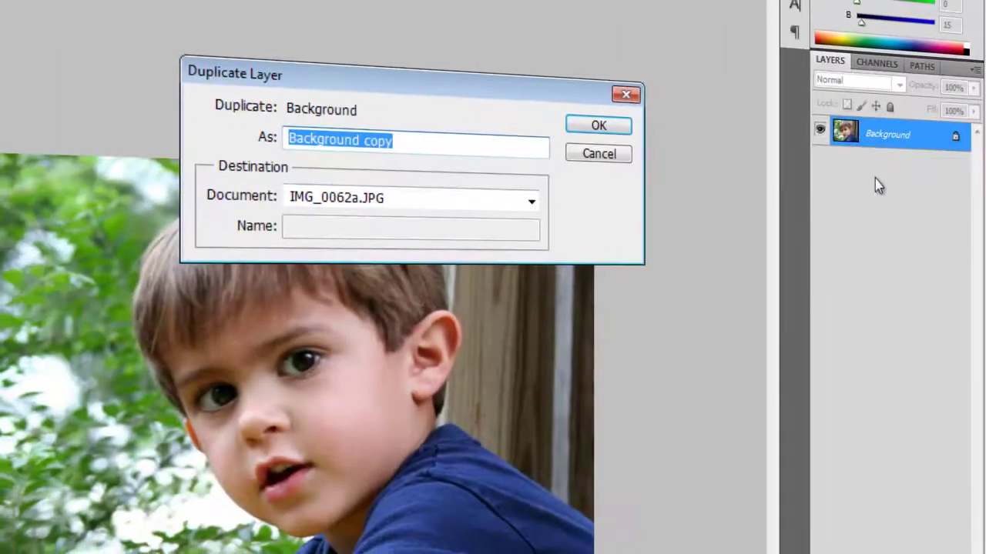
left_click(605, 128)
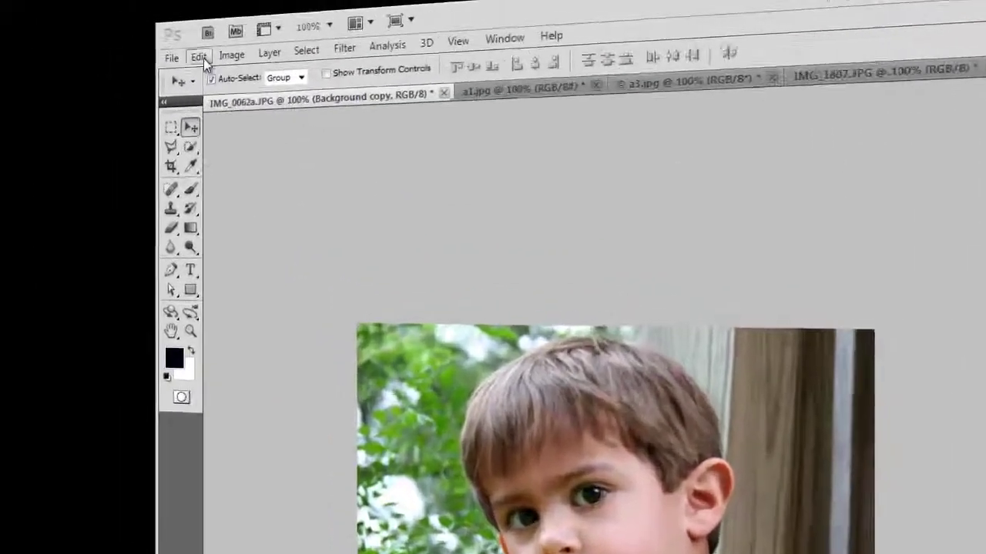
- Fill the Background copy layer with the white Background Color at 100% opacity
left_click(76, 23)
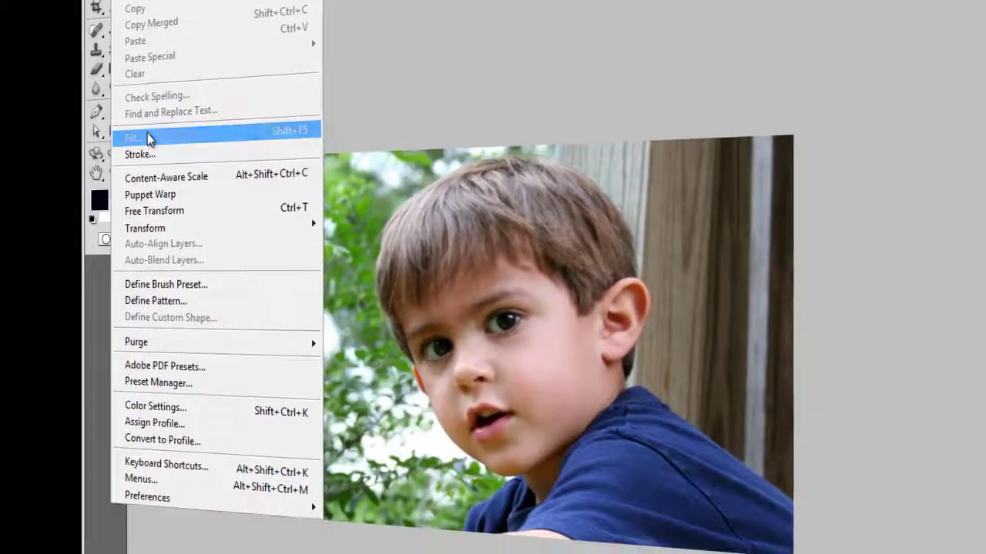
left_click(149, 138)
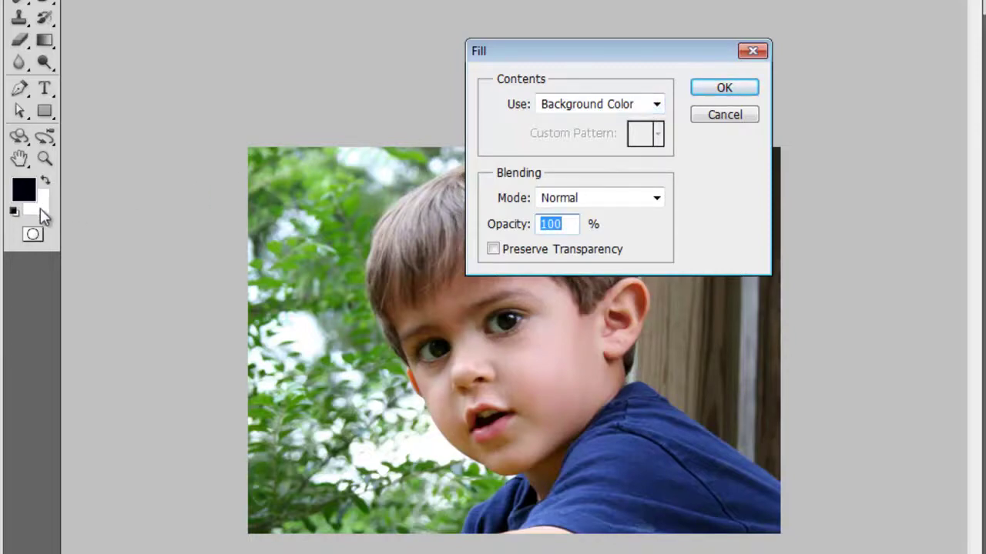
left_click(662, 105)
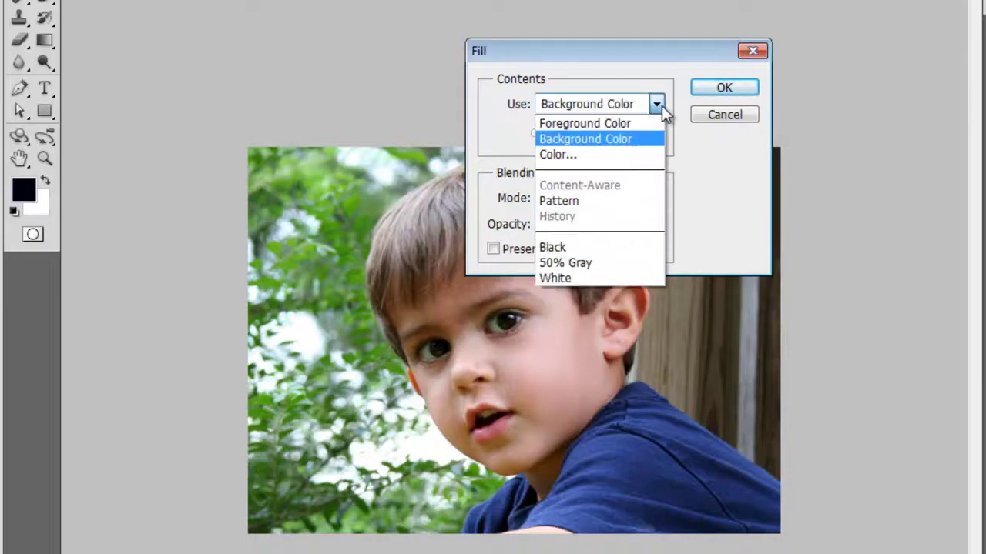
left_click(624, 140)
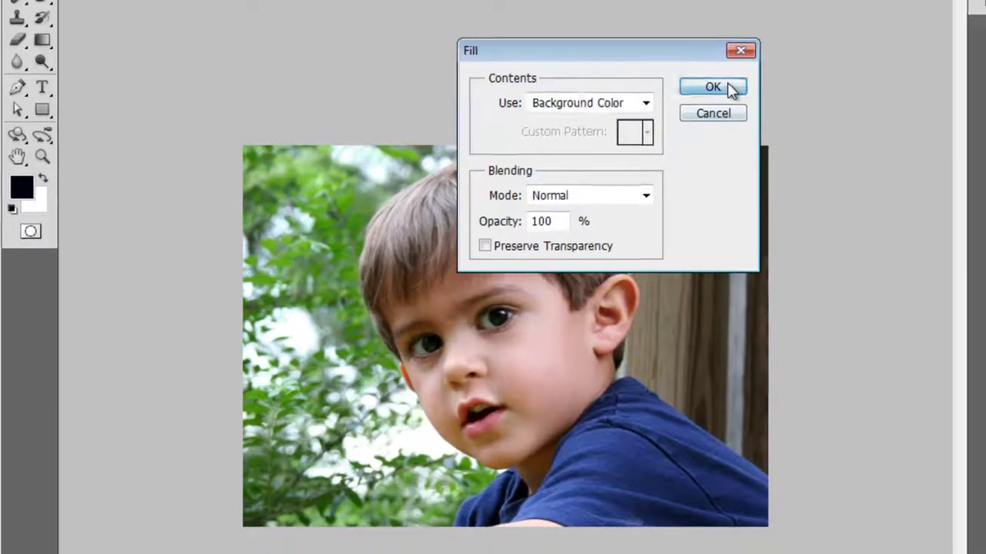
left_click(741, 88)
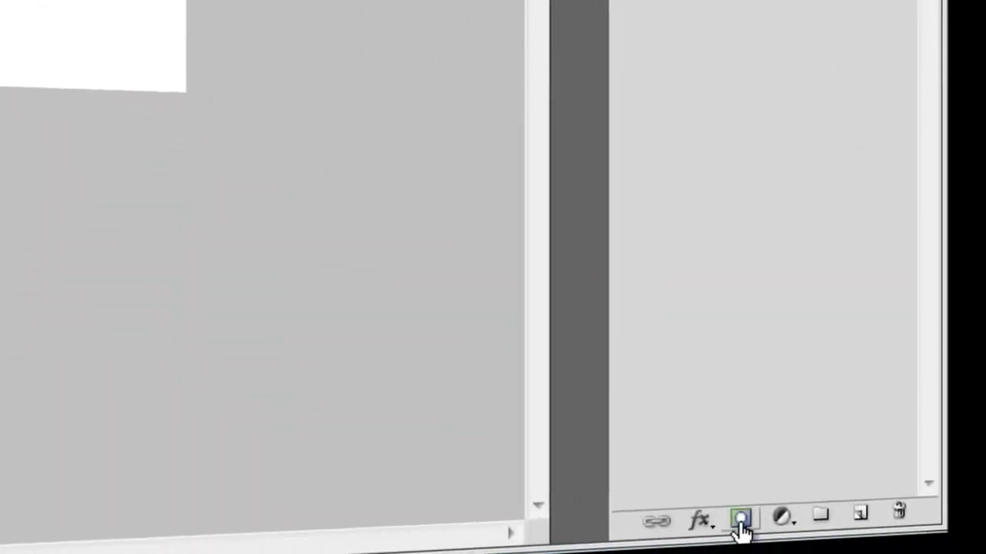
- Add a layer mask to the white layer and set the Brush tool to the 48 scatter tip at 300 px
left_click(741, 520)
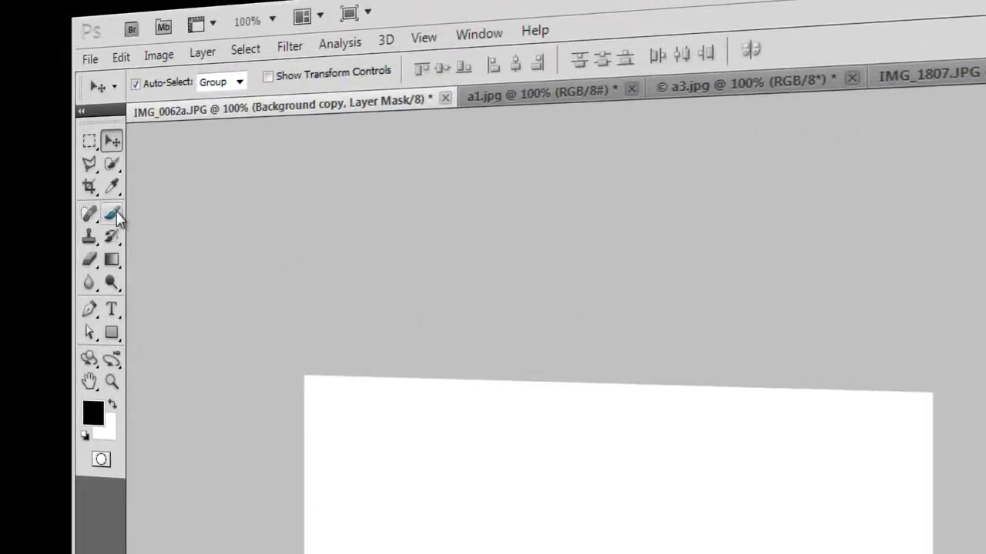
left_click(113, 216)
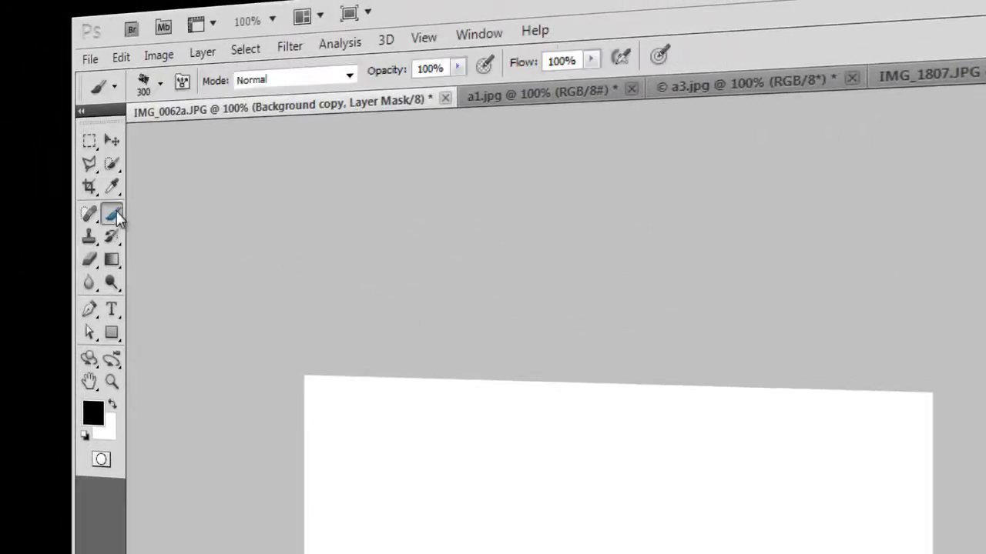
left_click(118, 66)
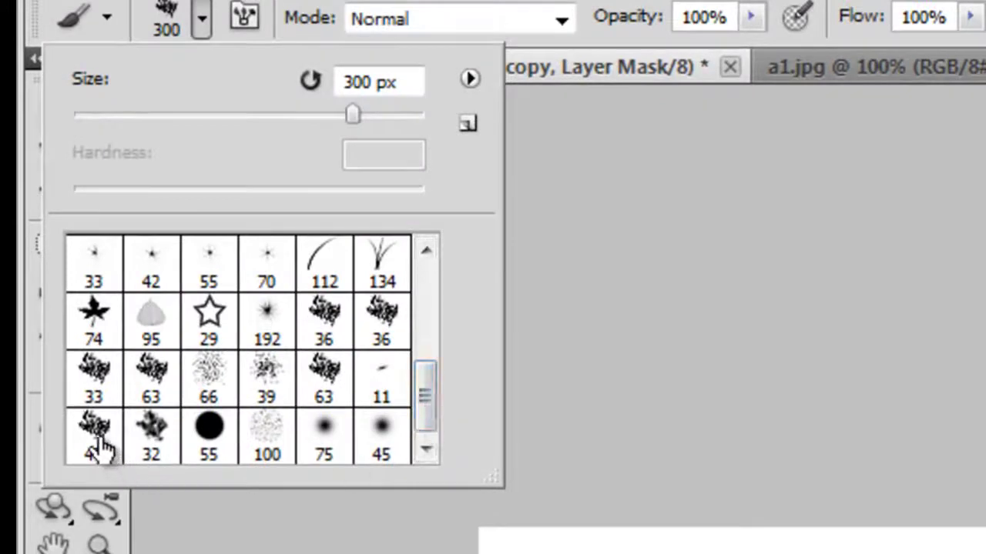
left_click(94, 435)
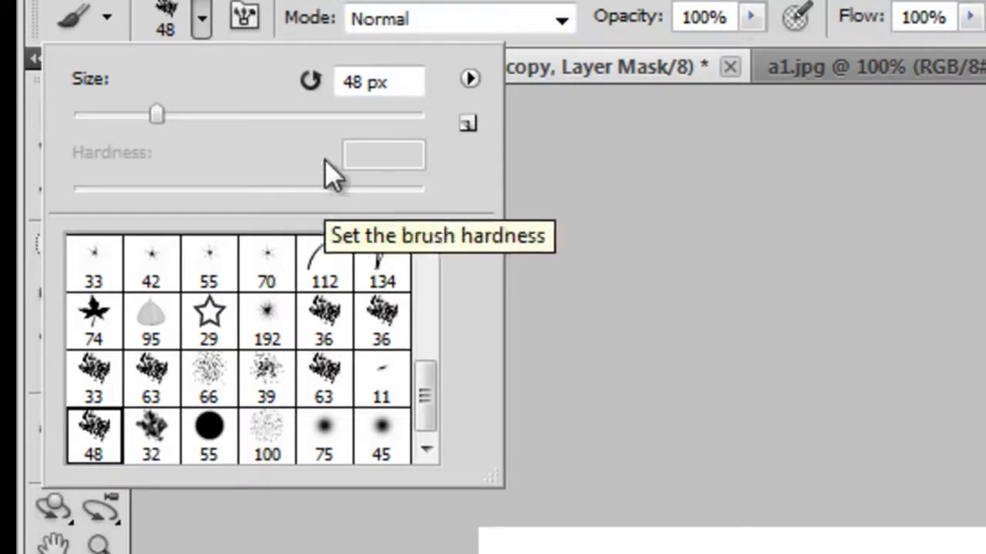
left_click_drag(361, 83, 318, 81)
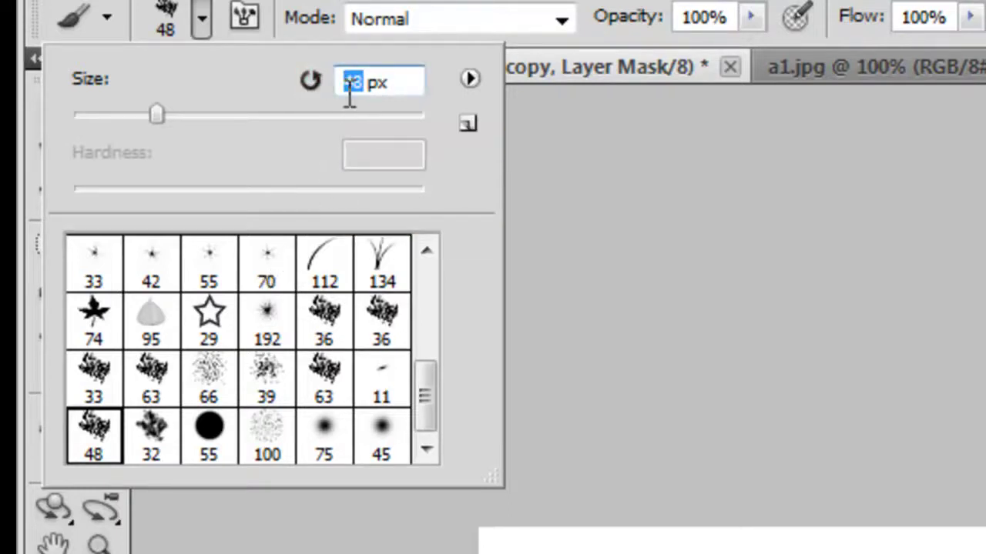
type("300")
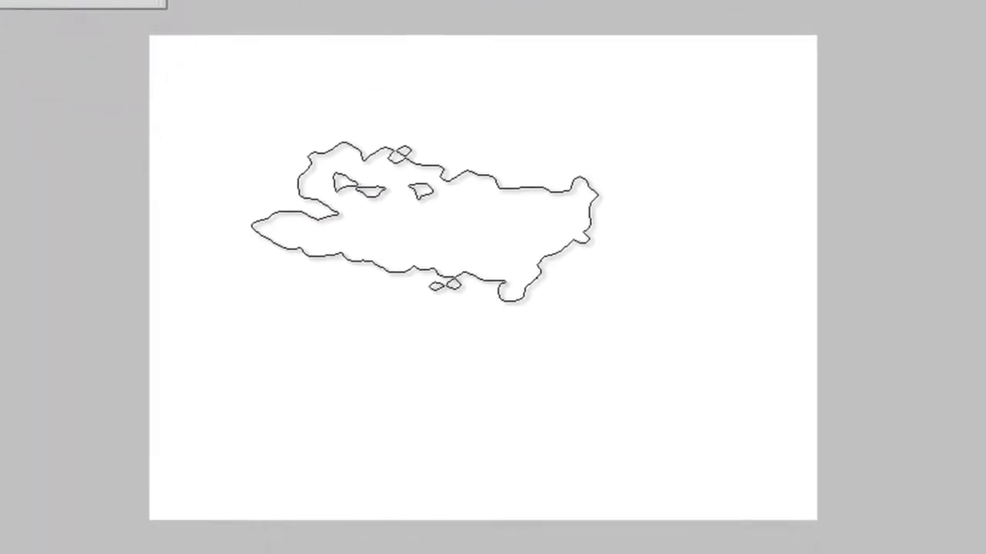
- Paint black on the mask over the eye, nose, mouth, shirt and hair to reveal the boy
mouse_move(443, 243)
left_mouse_down()
mouse_move(466, 251)
mouse_move(470, 279)
left_mouse_up()
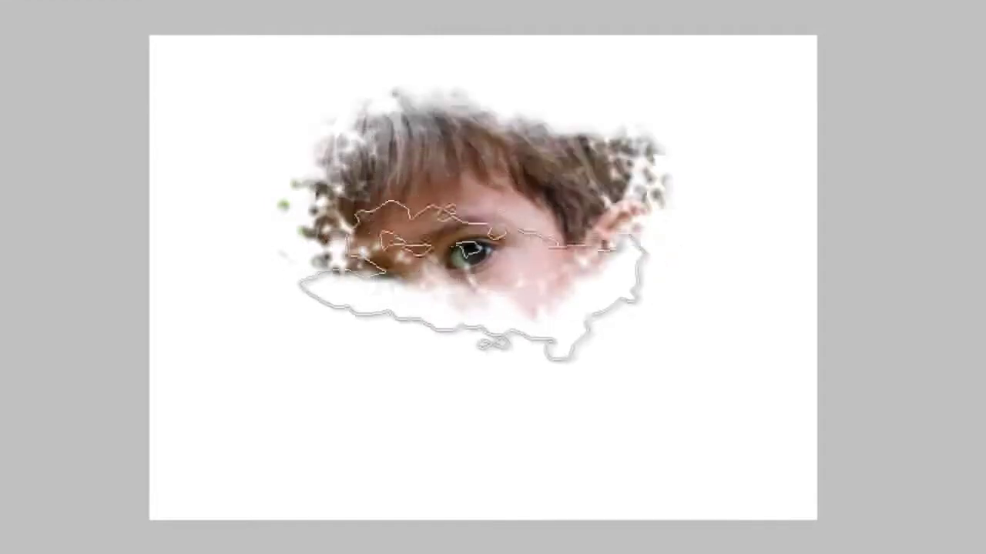
left_click_drag(472, 248, 489, 397)
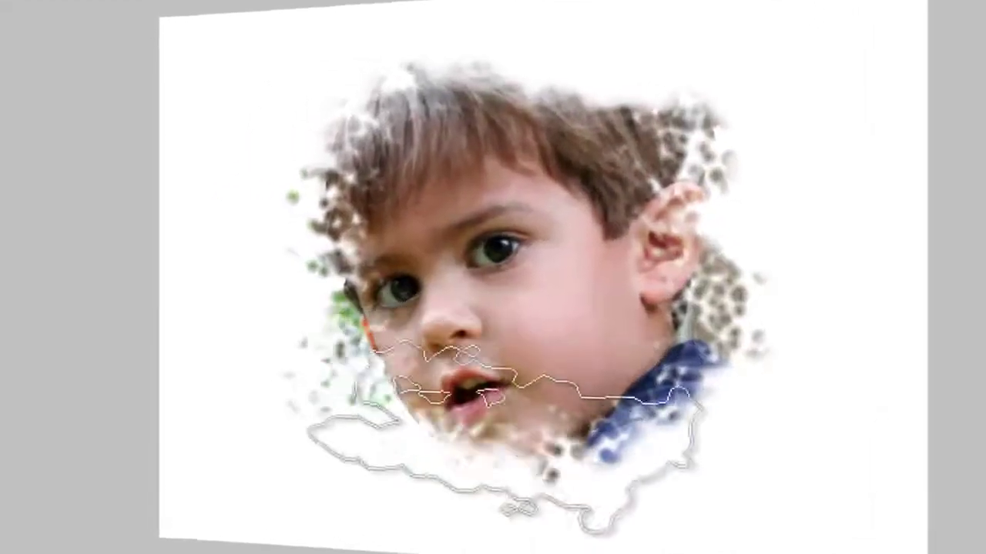
mouse_move(501, 431)
left_mouse_down()
mouse_move(478, 165)
mouse_move(526, 173)
mouse_move(493, 258)
left_mouse_up()
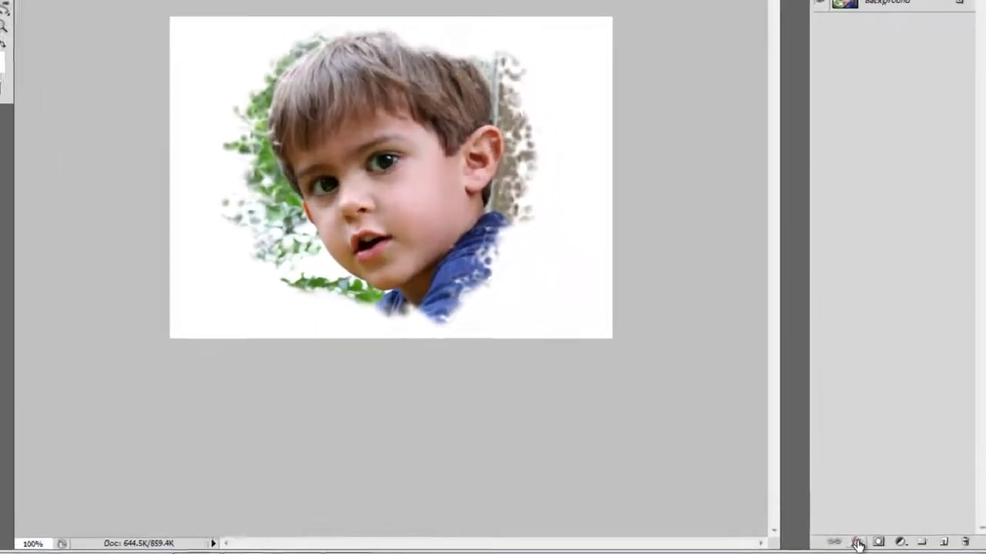
- Add a Stroke layer effect of 3 px, black, positioned Inside
left_click(873, 543)
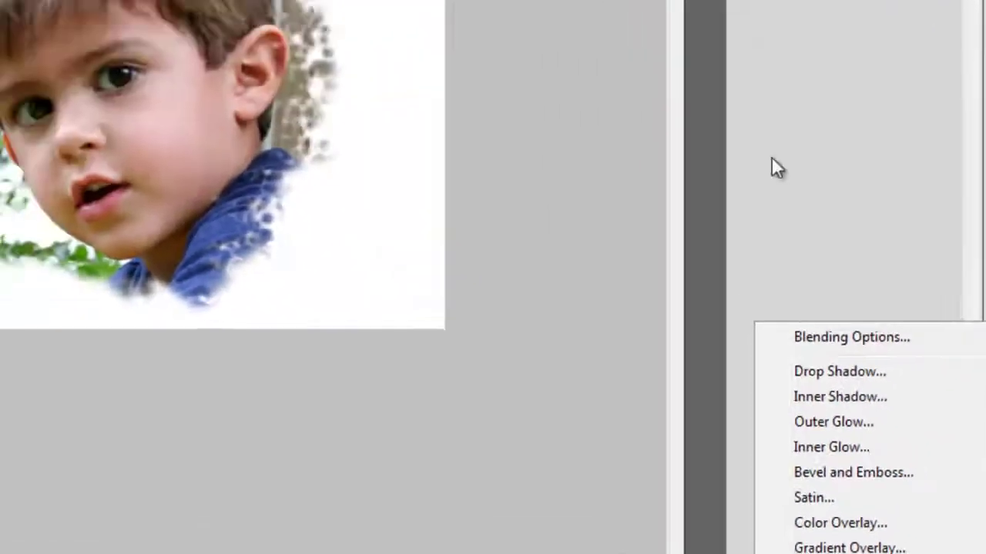
left_click(845, 411)
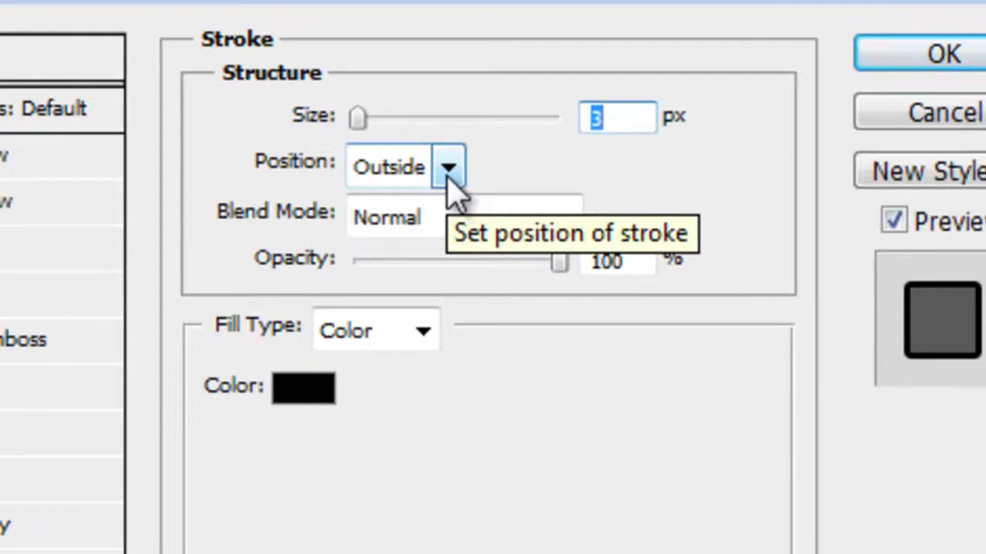
left_click(447, 176)
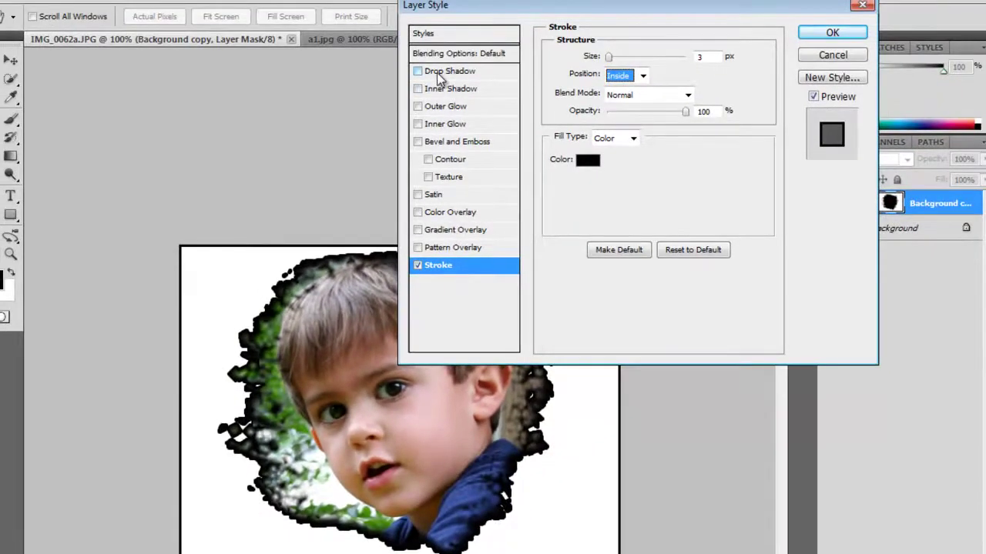
- Enable Drop Shadow in the Layer Style dialog to finish the stroked portrait
left_click(438, 73)
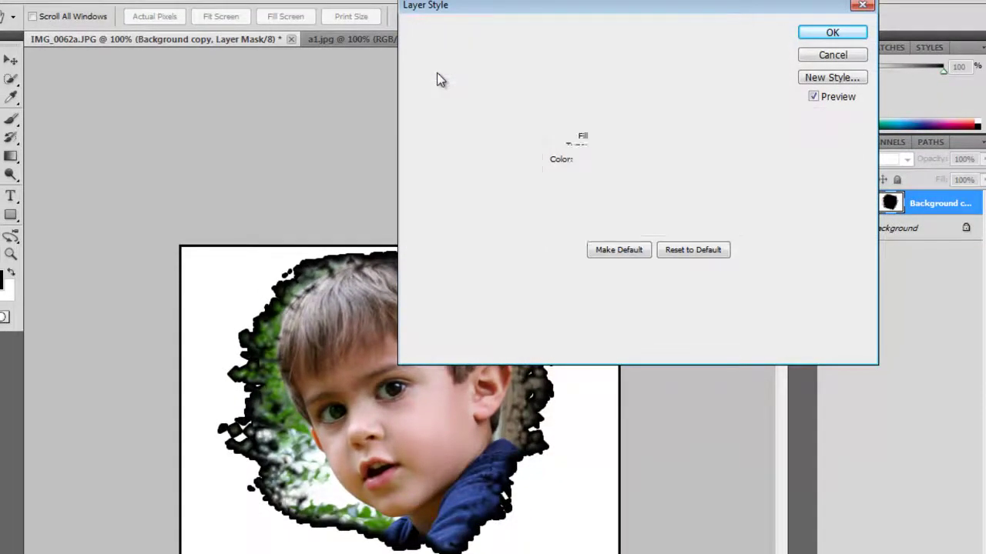